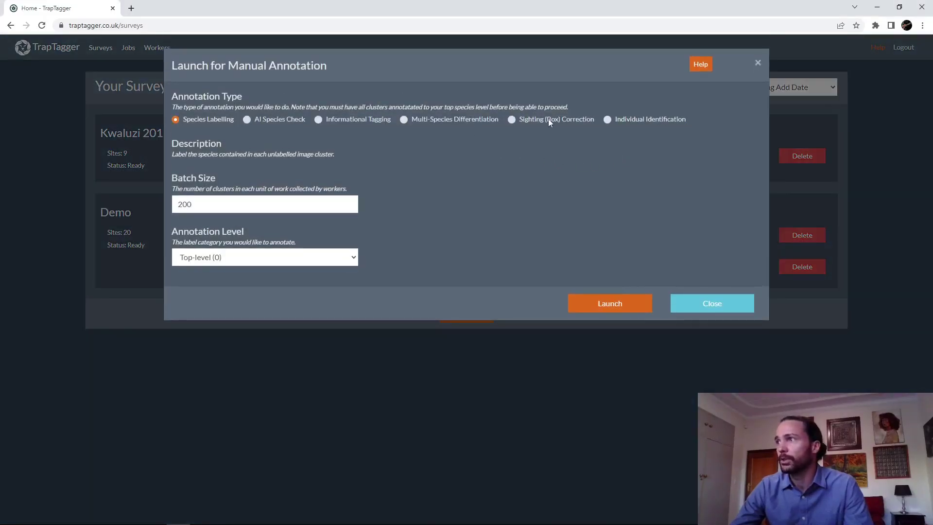
Choose Sighting (Box) Correction as the manual annotation type.
left_click(549, 118)
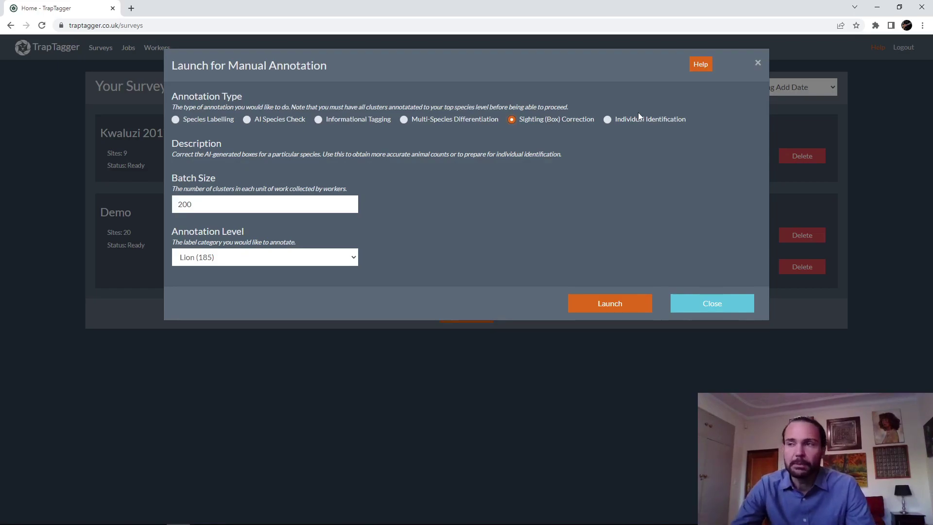
Launch box correction at the Leopard (61) level and view the jobs list showing Kwaluzi 2017.
left_click(347, 257)
left_click(322, 282)
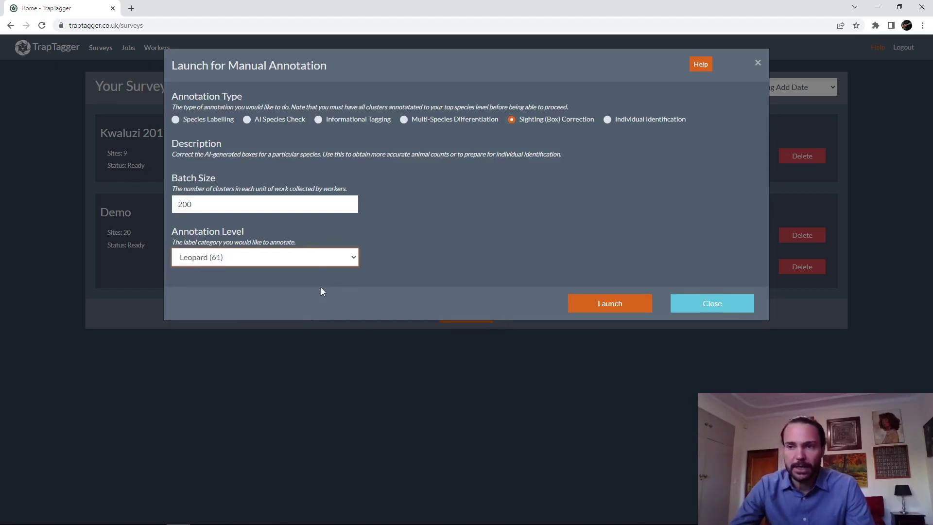
left_click(322, 289)
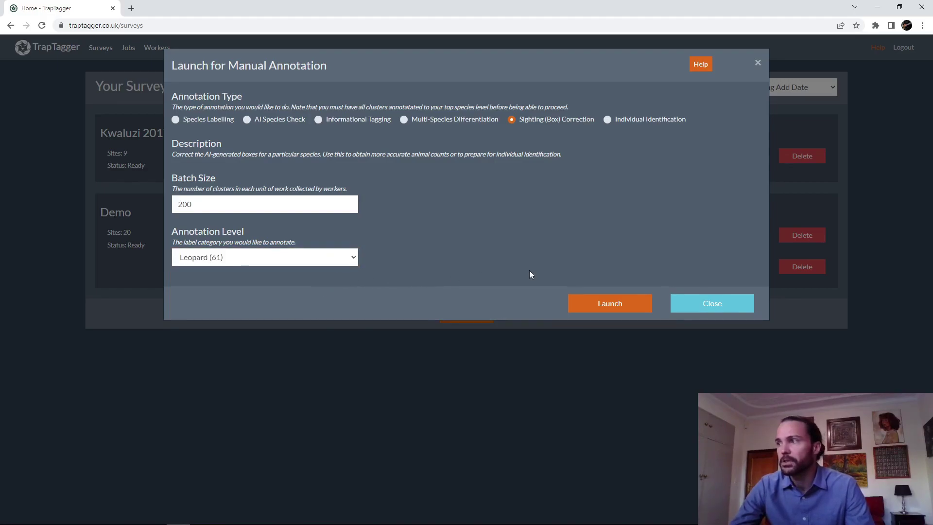
left_click(614, 302)
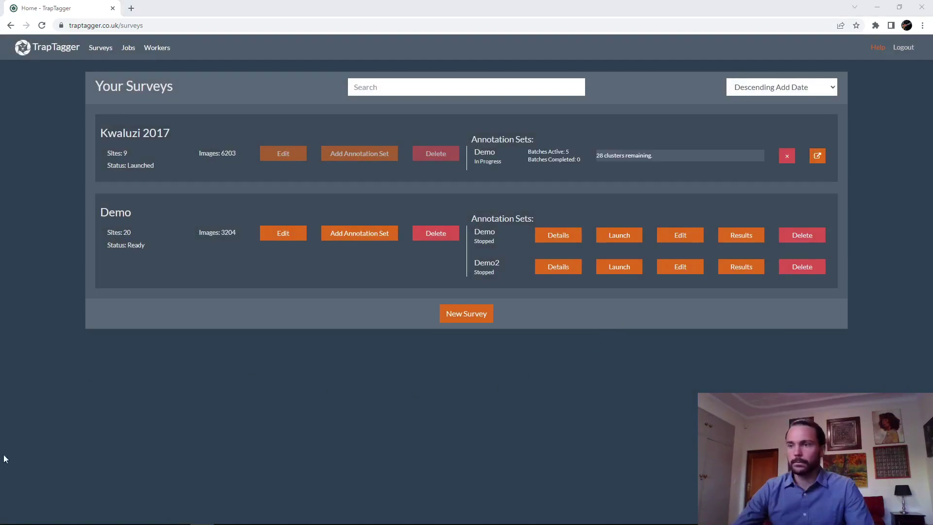
left_click(821, 155)
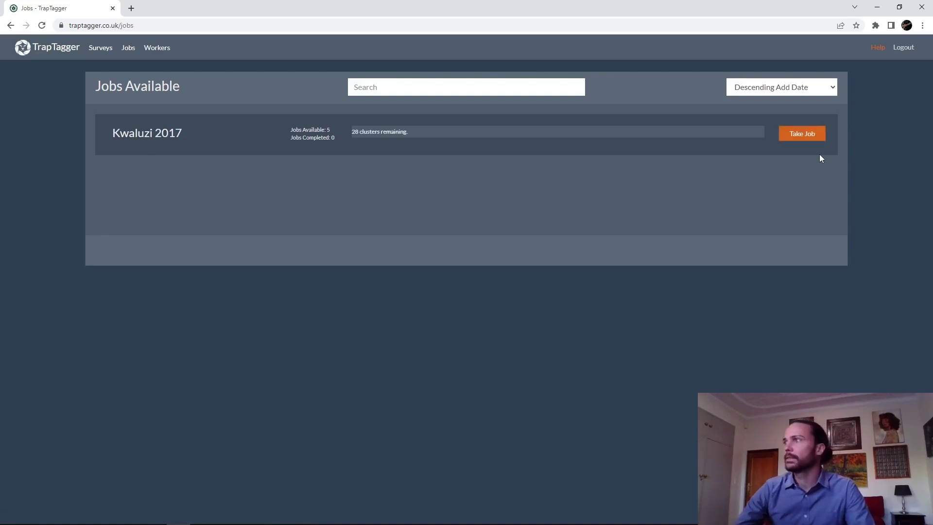
Take the Kwaluzi 2017 job, then draw, edit and delete a test box on the grass.
left_click(804, 134)
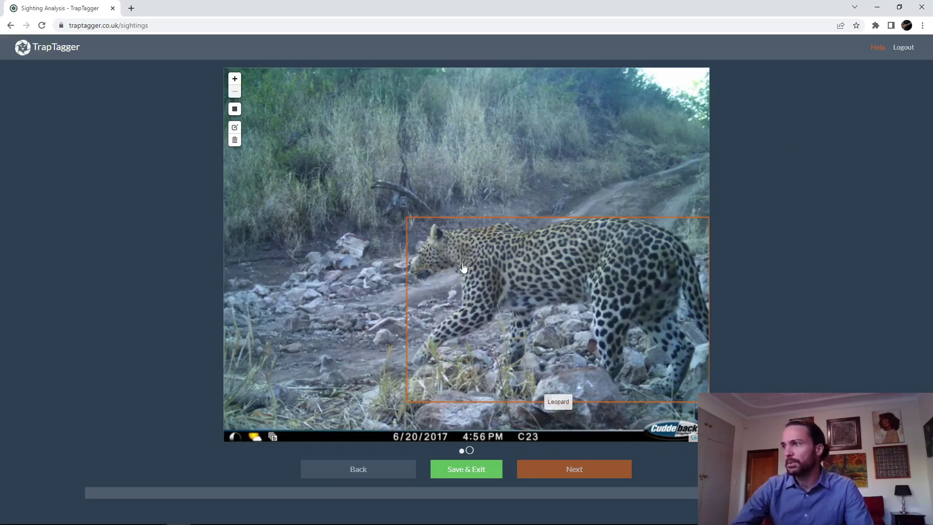
left_click(235, 109)
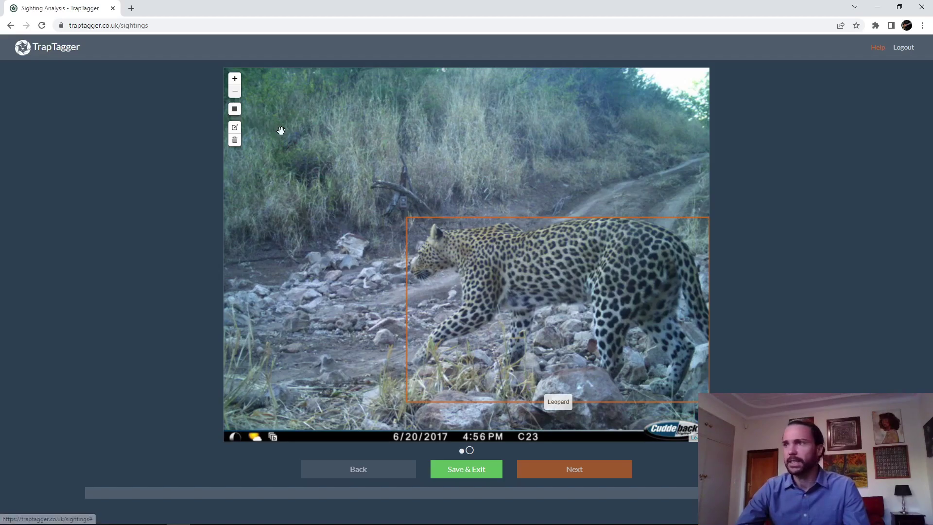
mouse_move(288, 121)
left_mouse_down()
mouse_move(354, 168)
mouse_move(325, 163)
mouse_move(365, 141)
left_mouse_up()
key("e")
key("f")
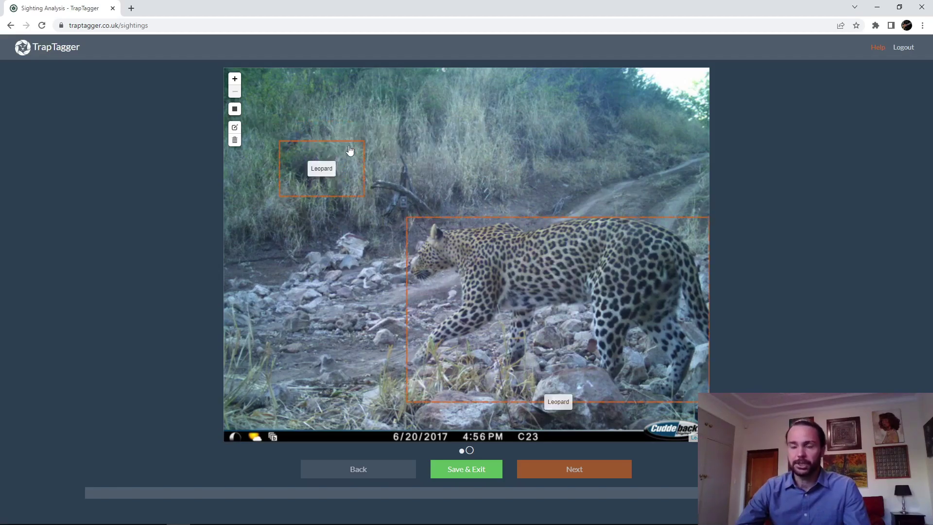
key("d")
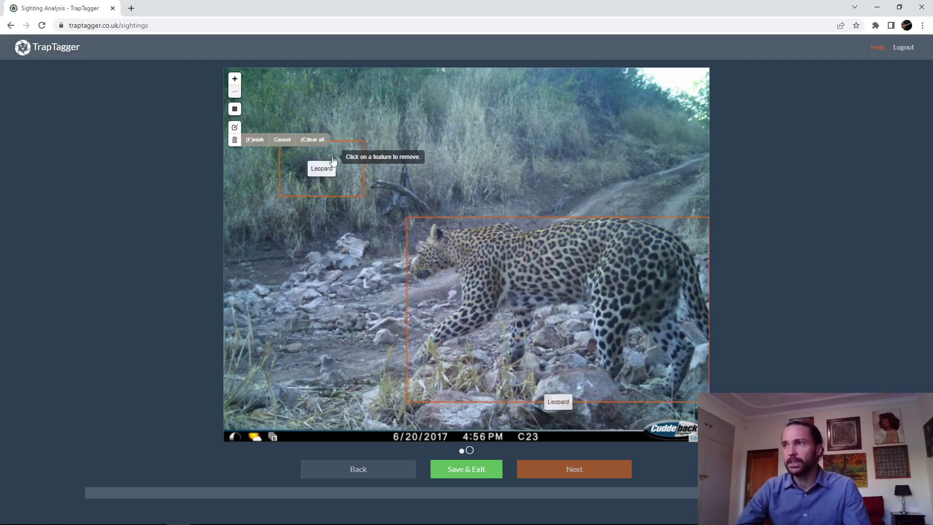
left_click(335, 155)
key("f")
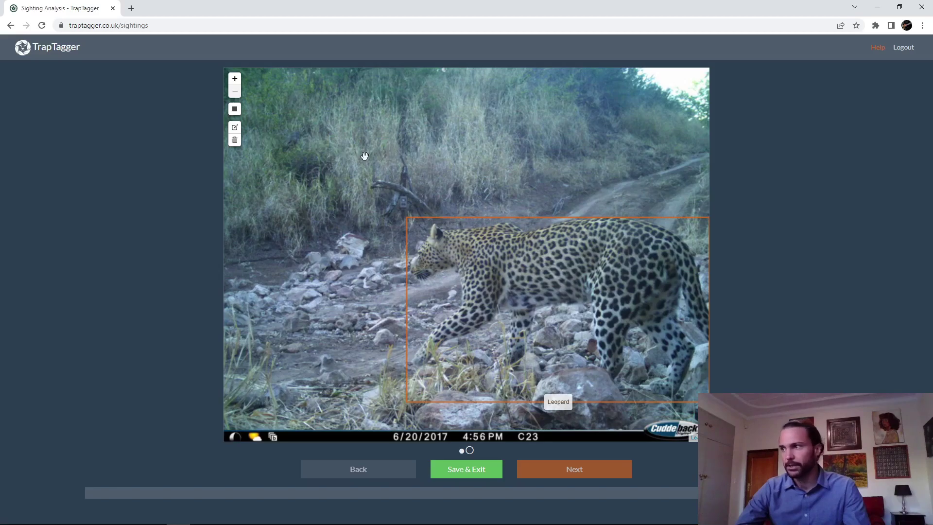
Keep the leopard's box labelled Leopard.
left_click(498, 262)
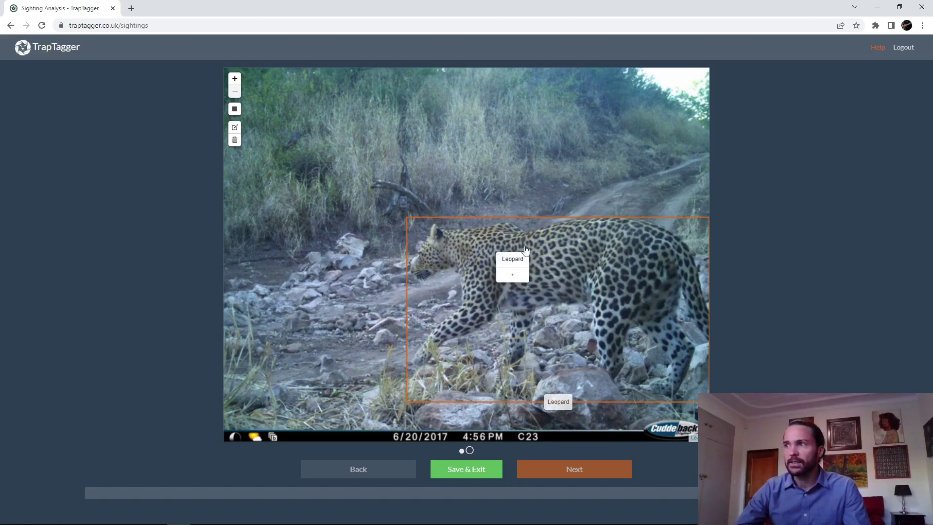
left_click(518, 278)
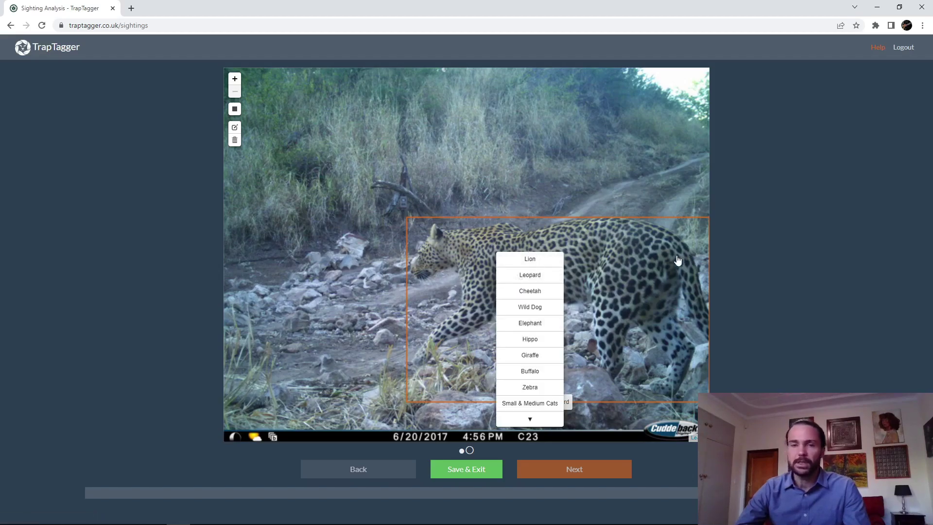
left_click(672, 196)
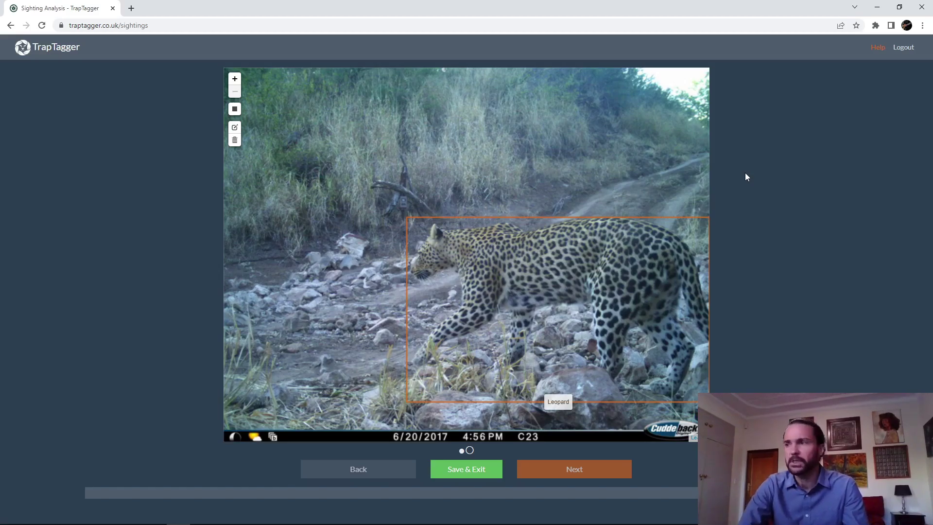
Accept the boxes on the next leopard images, reaching 4 of 200 clusters completed.
key("Right")
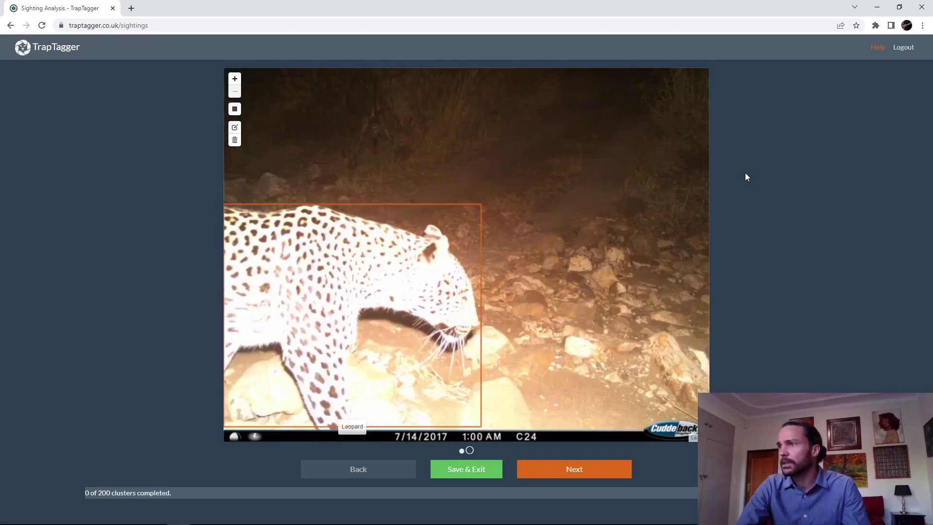
key("Right")
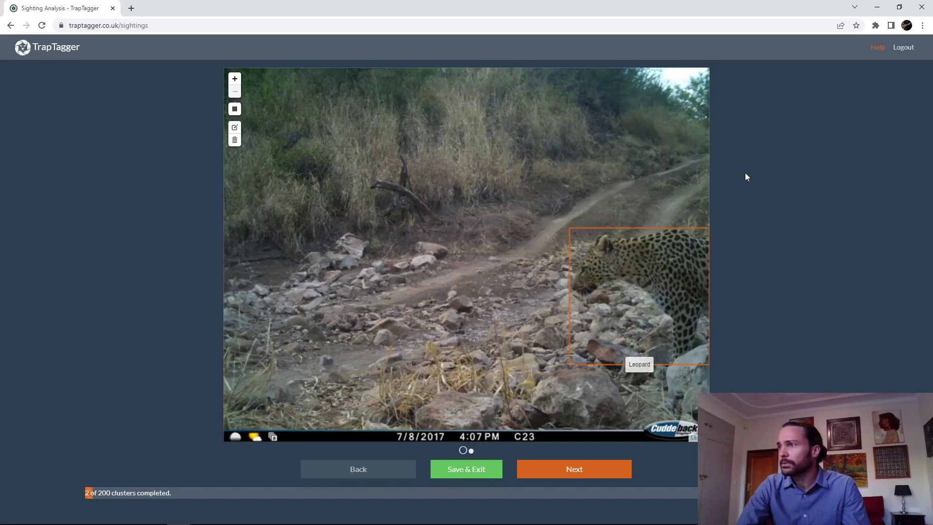
key("Right")
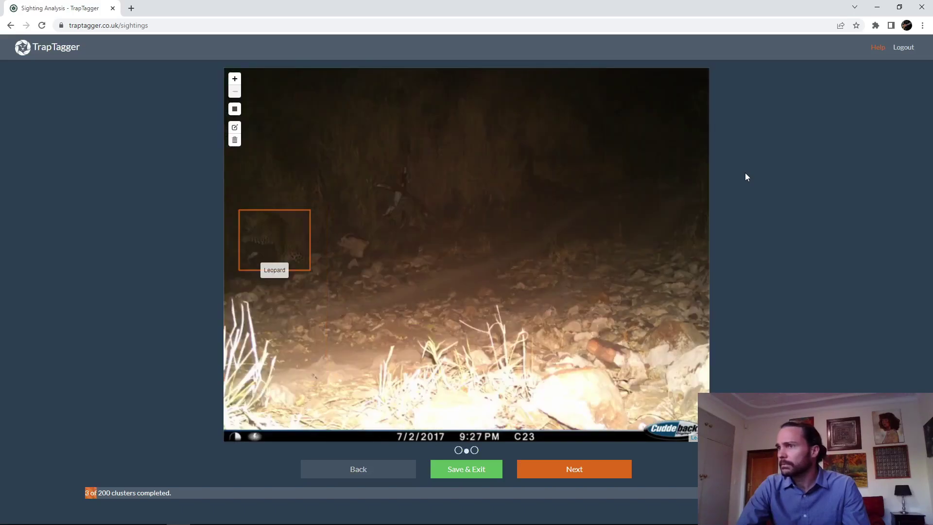
key("Right")
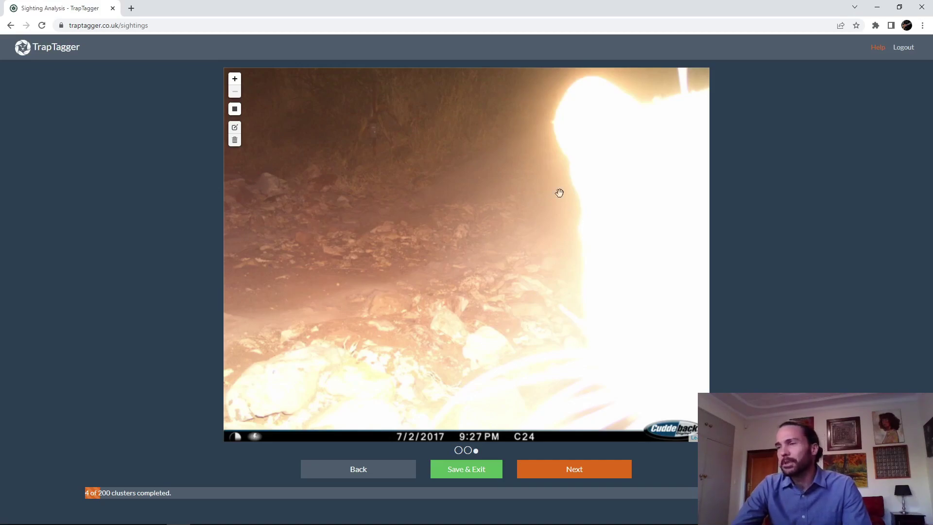
Add a box around the bright animal at upper right and advance through the following clusters.
left_click(235, 109)
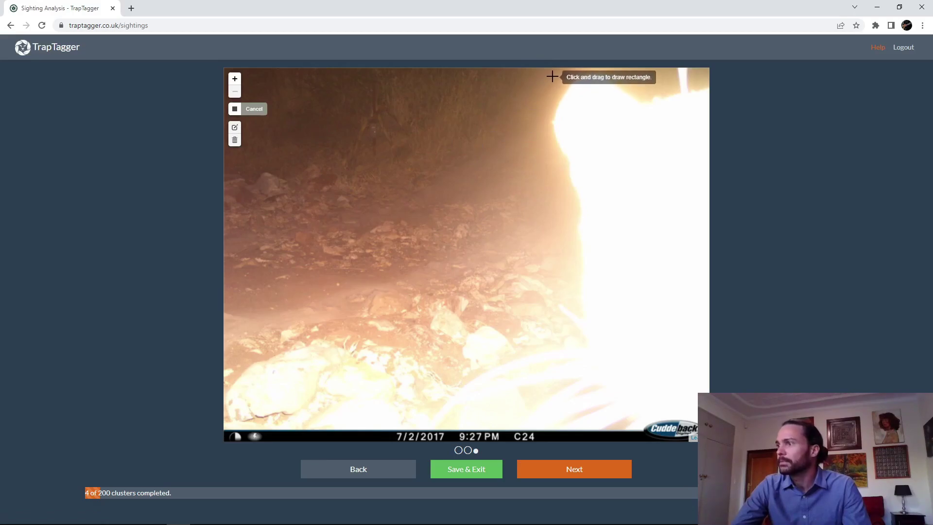
mouse_move(552, 76)
left_mouse_down()
mouse_move(695, 419)
mouse_move(711, 418)
left_mouse_up()
left_click(575, 469)
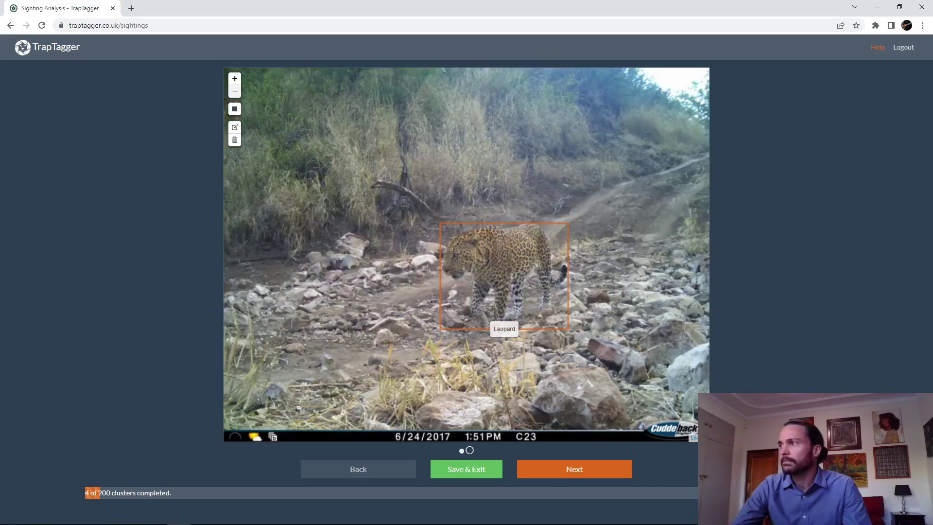
key("Right")
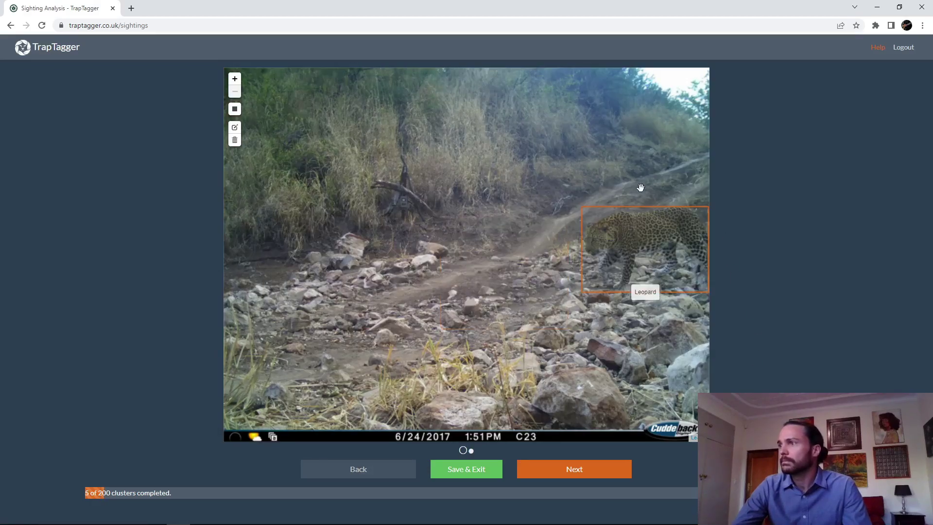
key("Left")
key("Right")
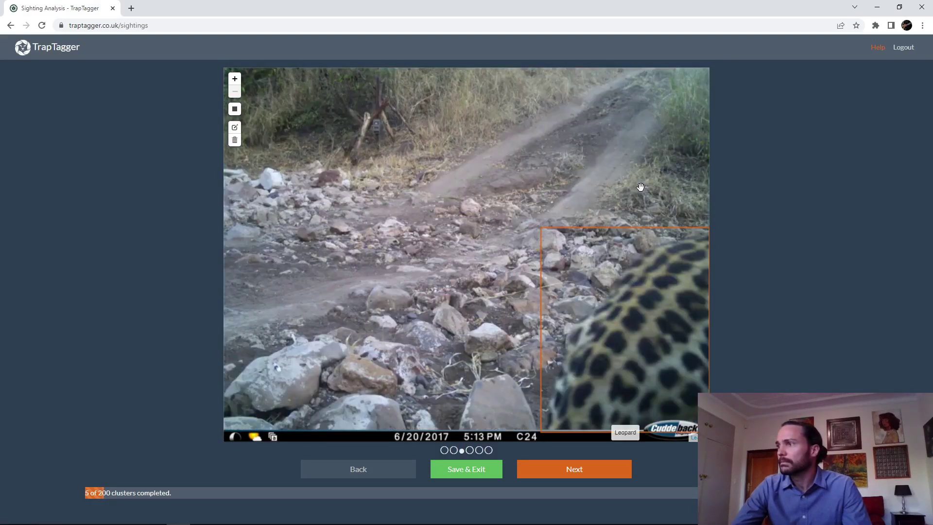
key("Right")
key("Right")
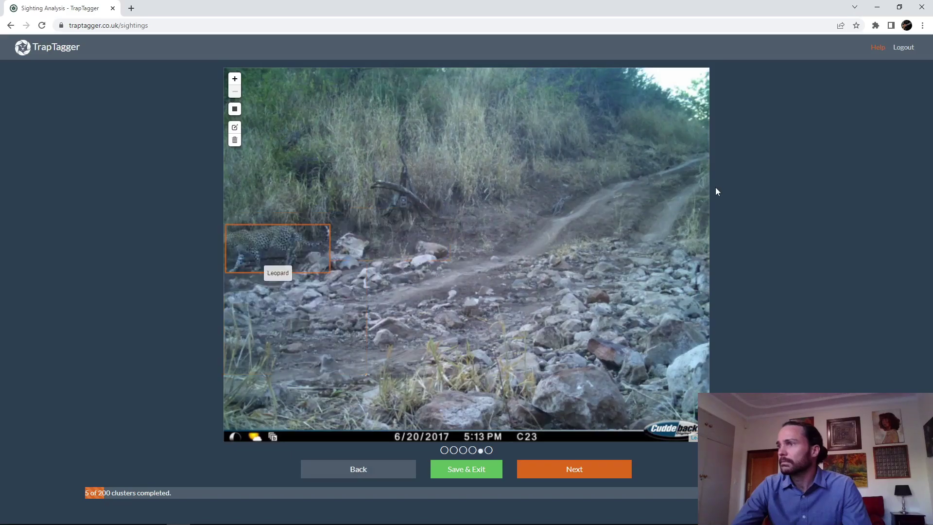
key("Right")
key("Right")
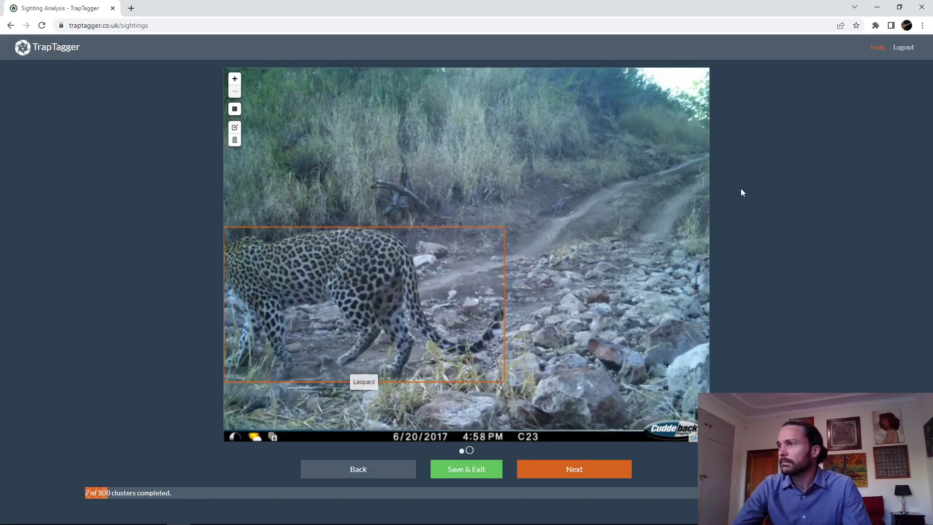
key("Right")
key("Right")
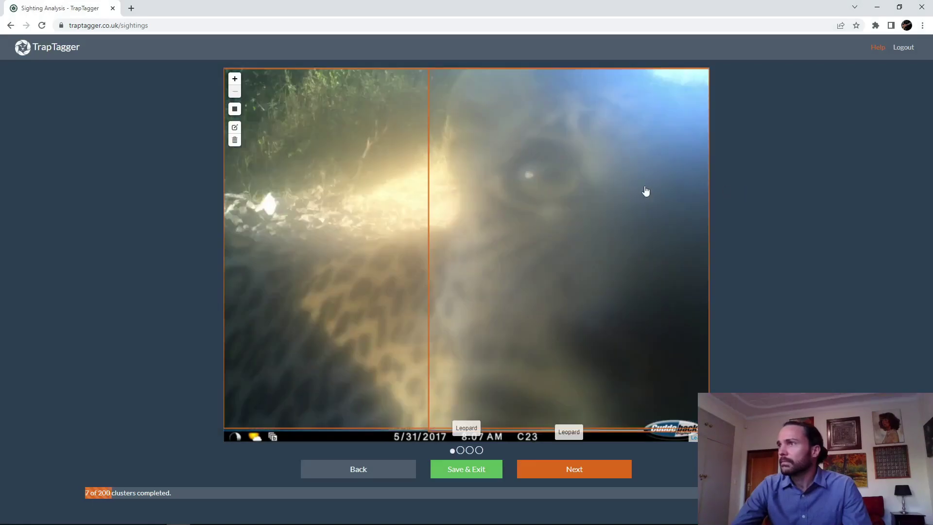
Delete the duplicate right-hand Leopard box on the close-up image, leaving one box.
key("d")
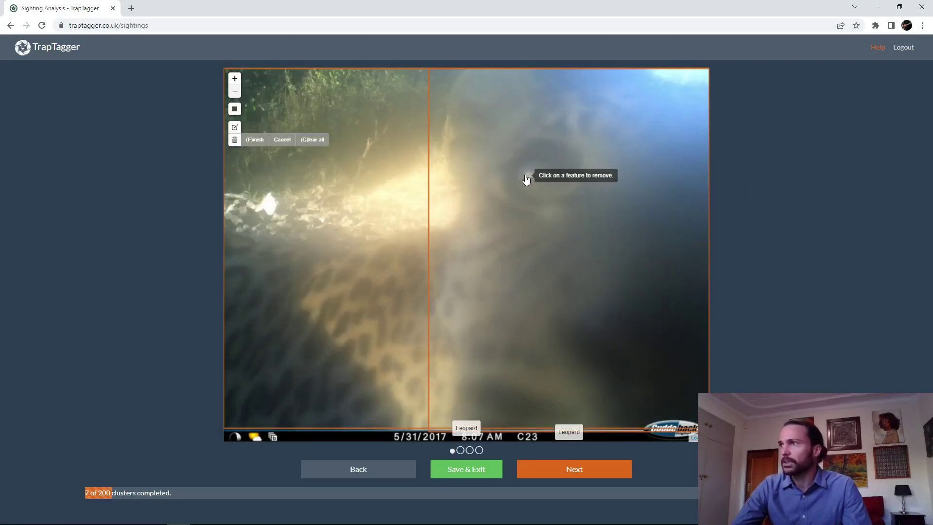
left_click(525, 177)
key("f")
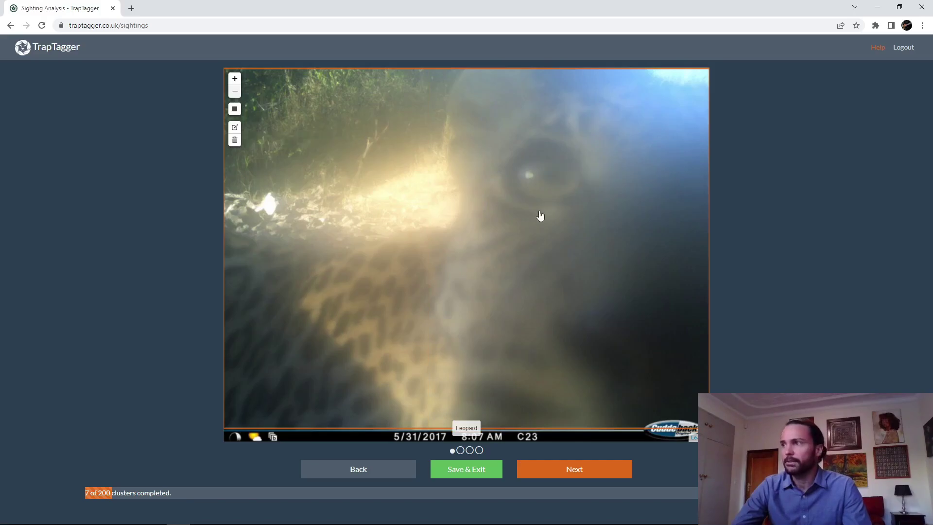
key("Right")
key("Right")
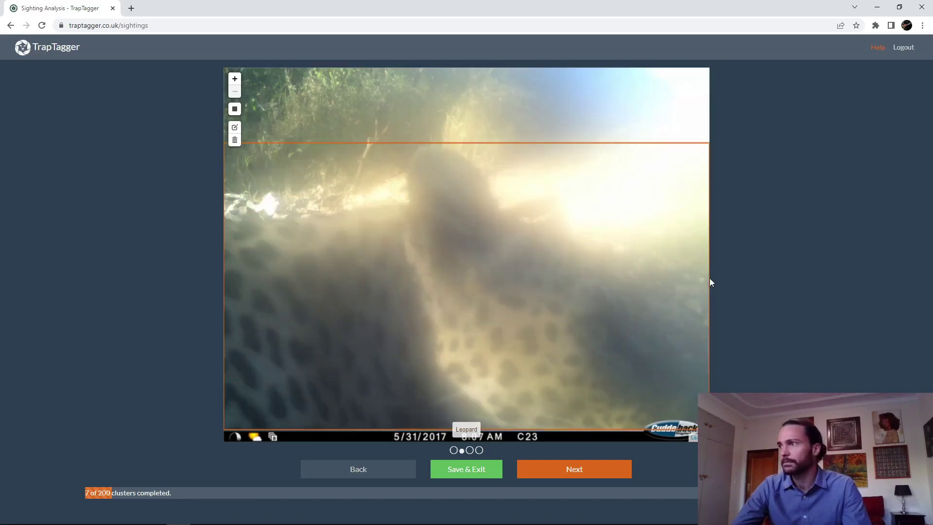
Accept the boxes on the next several leopard clusters.
key("Right")
key("Right")
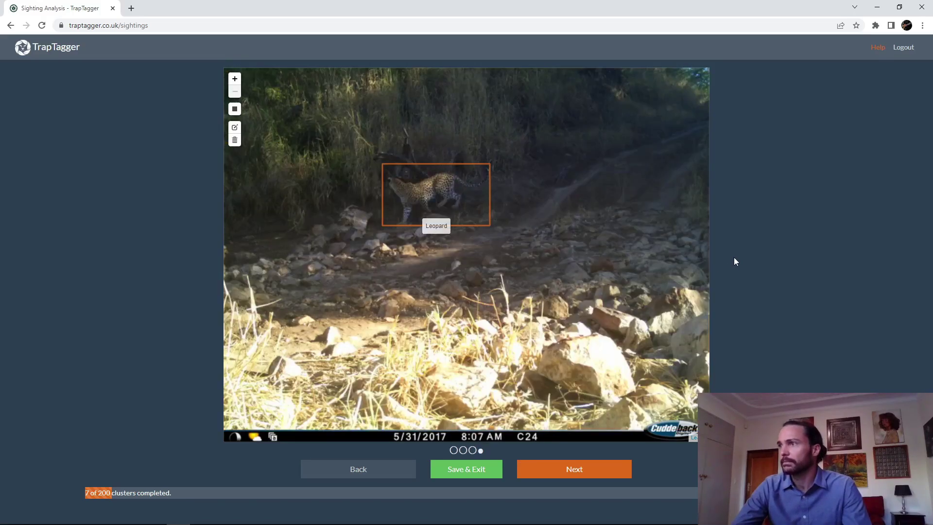
key("Right")
key("Right")
key("Right")
key("Right")
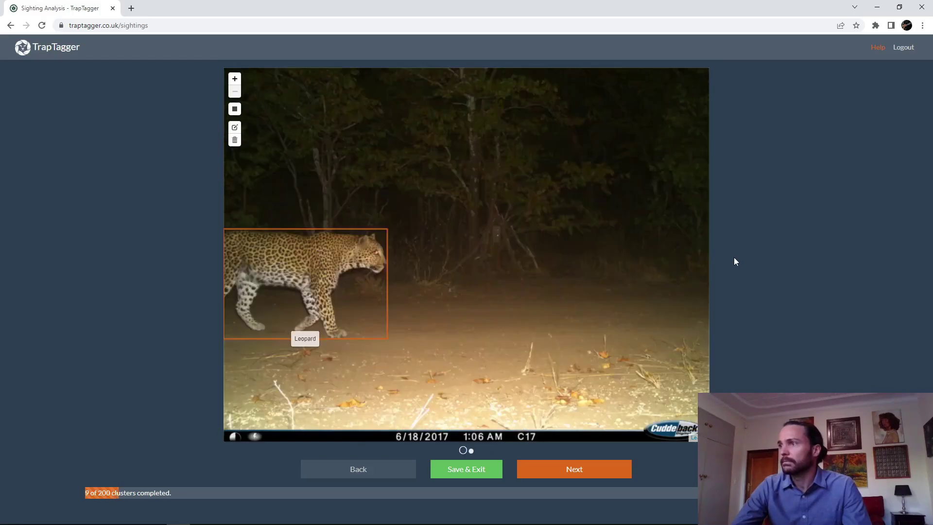
key("Right")
key("Right")
key("Right")
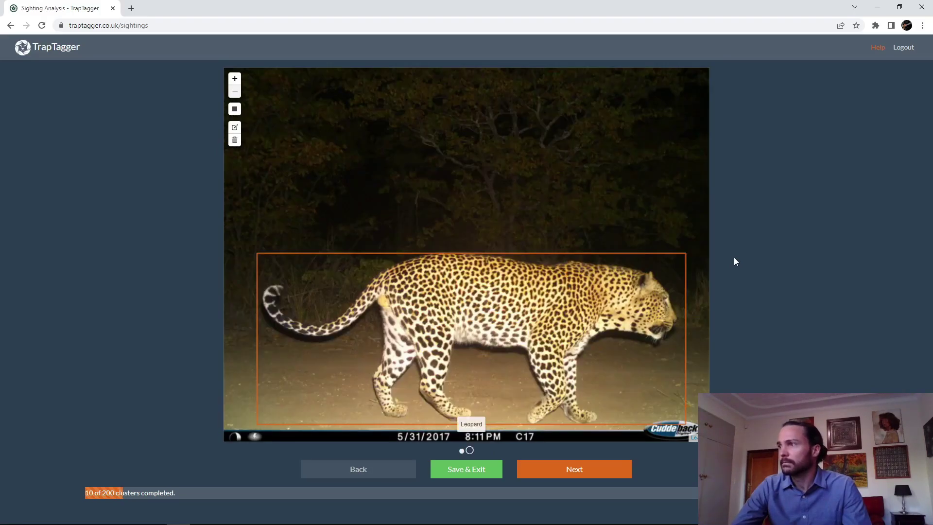
key("Right")
key("Right")
key("Right")
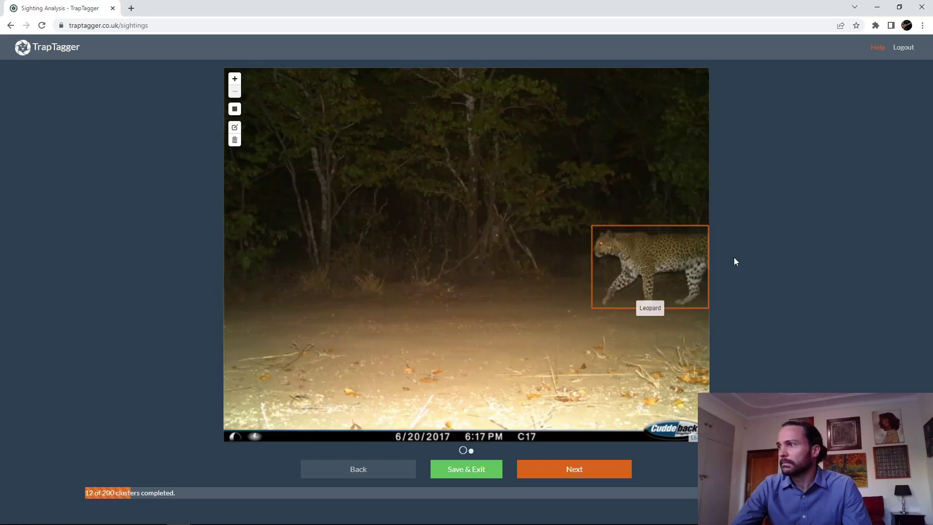
key("Right")
key("Right")
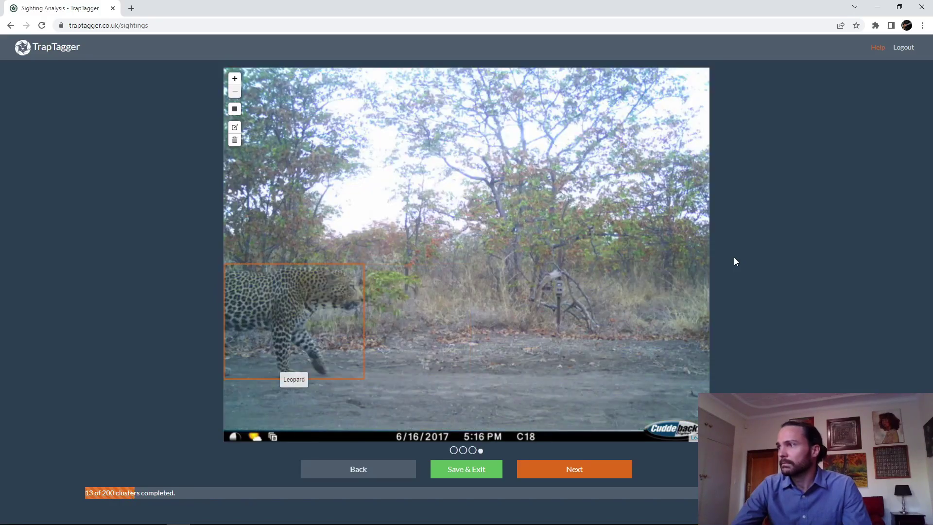
key("Right")
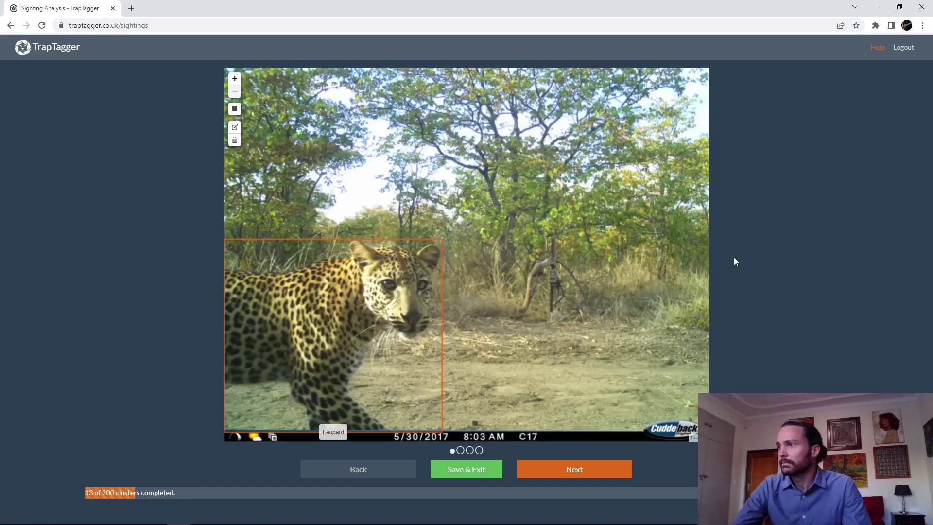
key("Right")
key("Right")
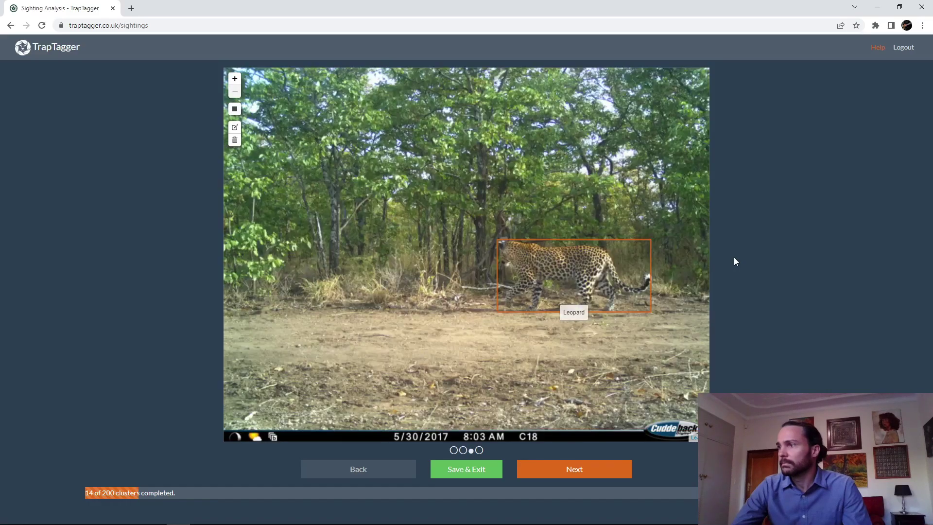
key("Right")
key("Right")
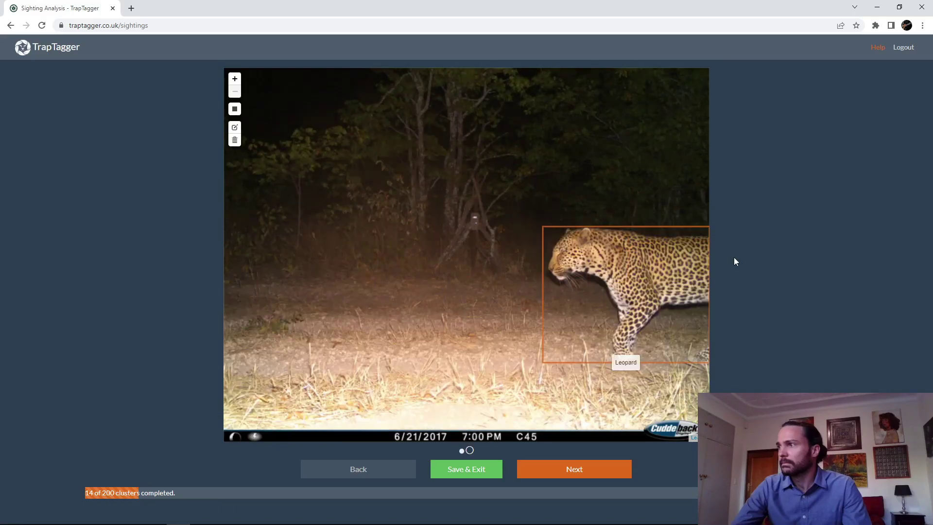
Finish the remaining clusters, confirm the Batch Complete dialog, and go to Surveys.
key("Right")
key("Right")
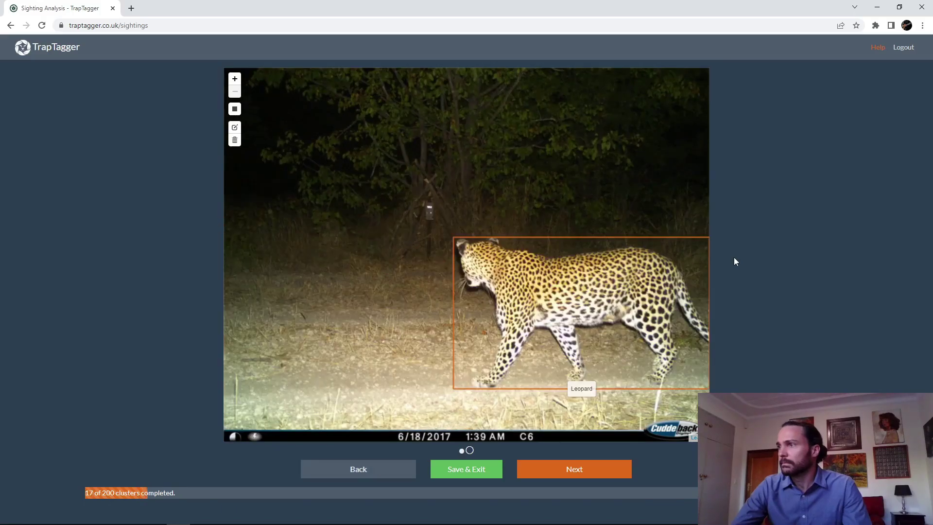
key("Right")
key("Right")
key("Right")
key("Right")
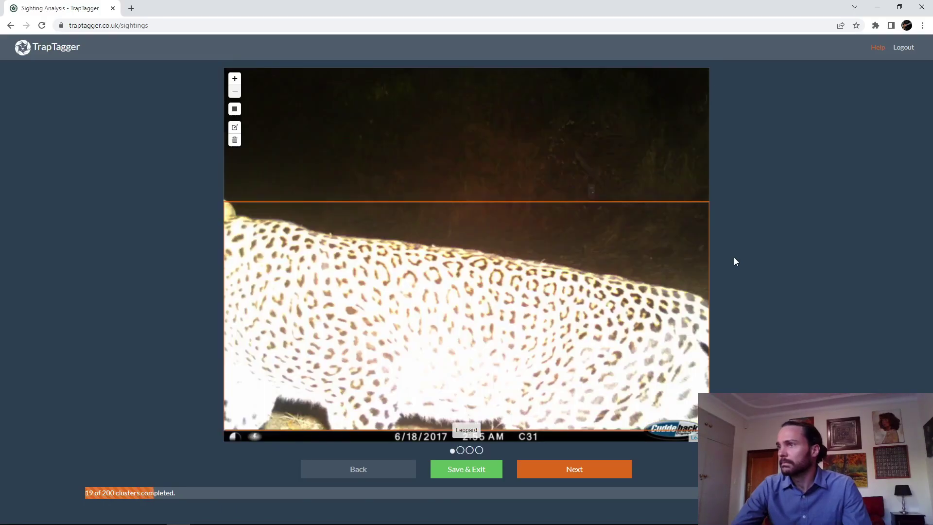
key("Right")
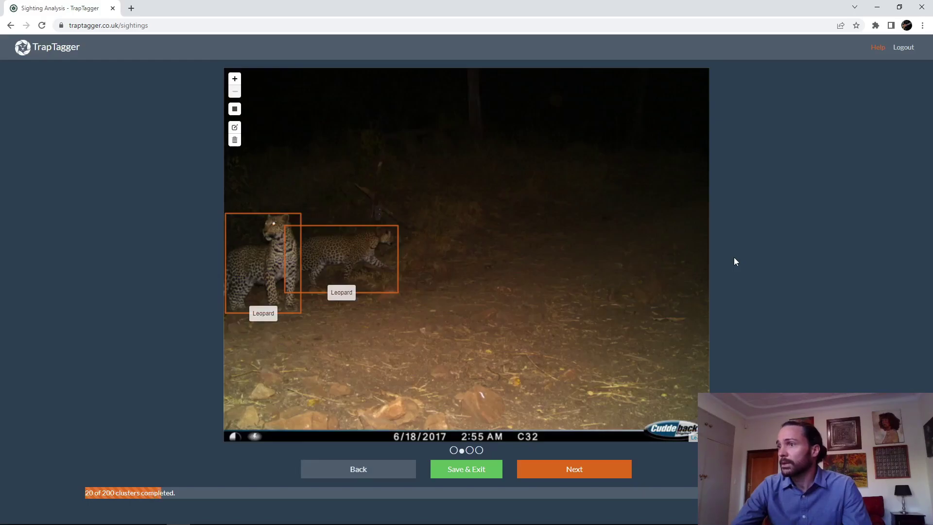
key("Right")
key("Right")
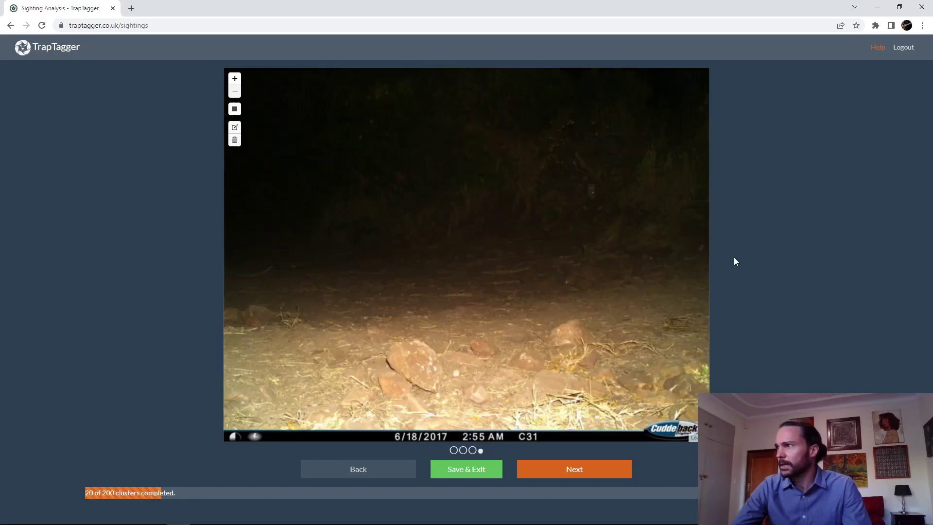
key("Right")
key("Right")
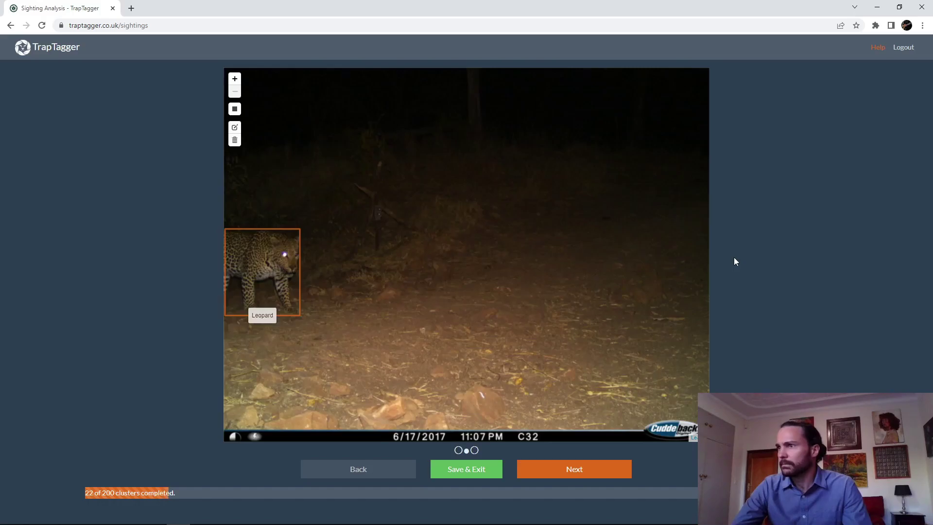
key("Right")
key("Right")
key("Right")
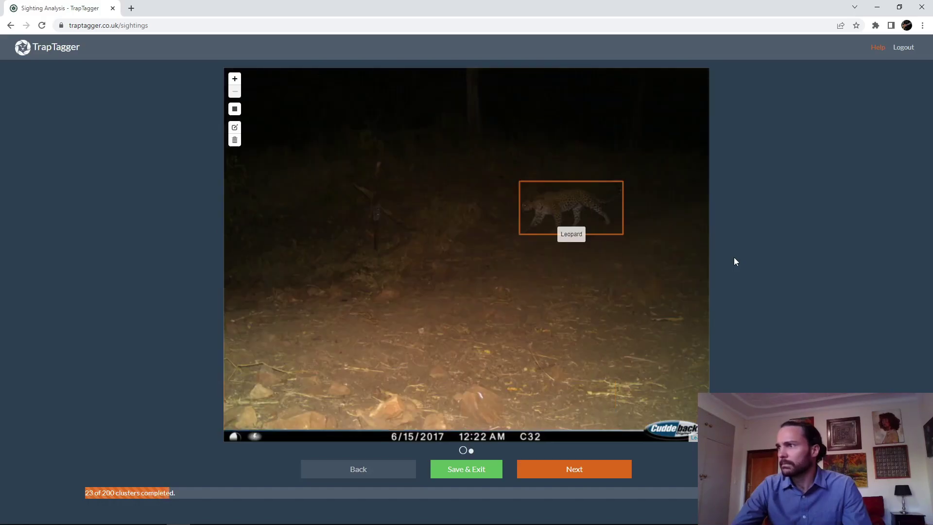
key("Right")
key("Right")
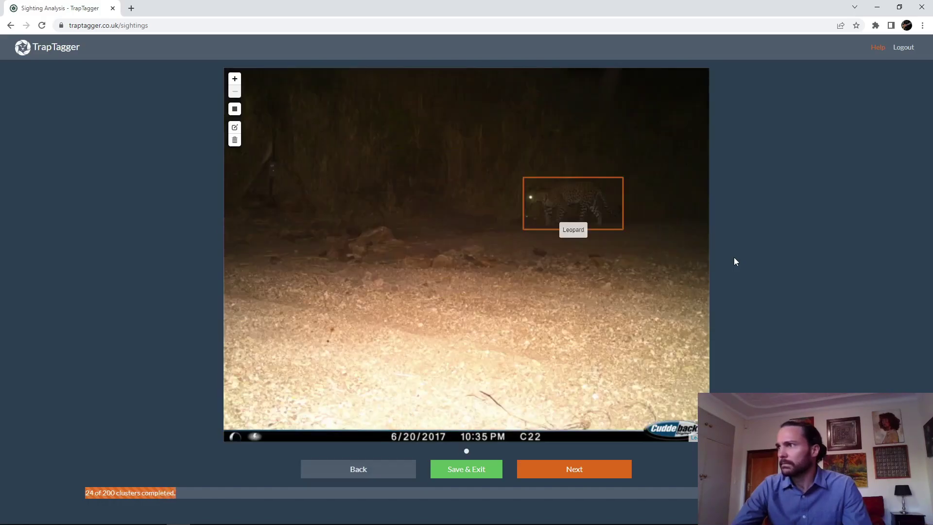
key("Right")
key("Right")
key("Right")
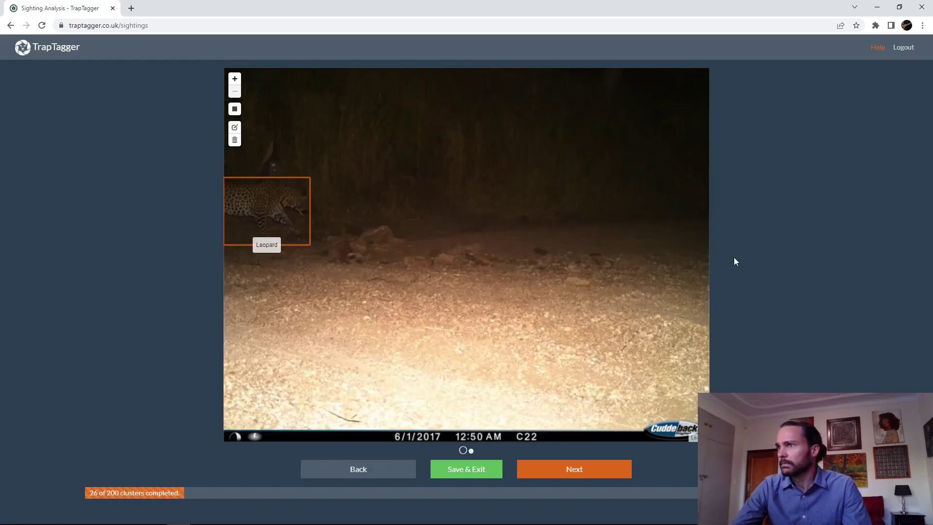
key("Right")
key("Right")
key("Right")
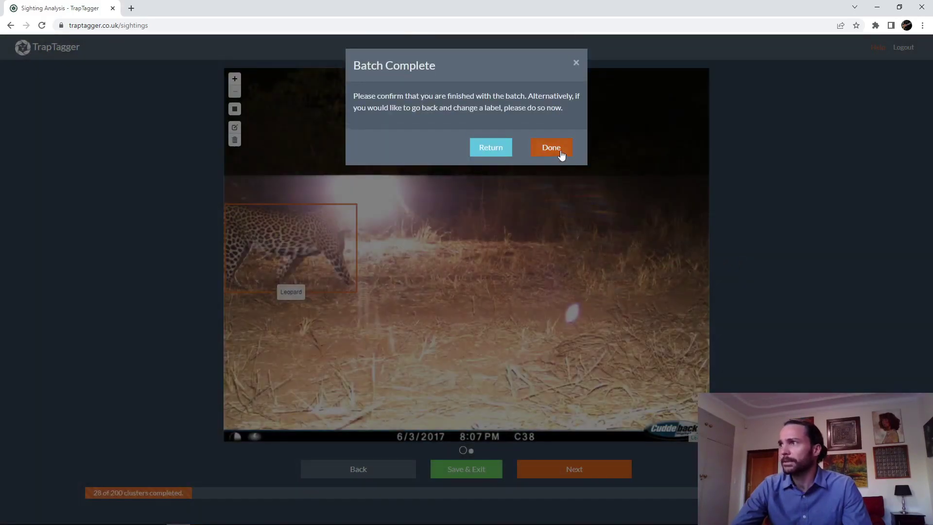
left_click(562, 153)
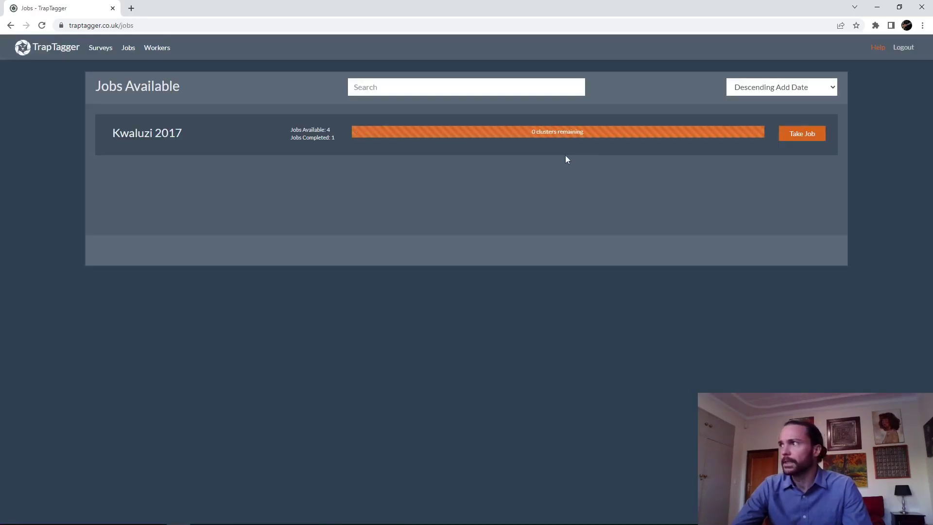
left_click(103, 50)
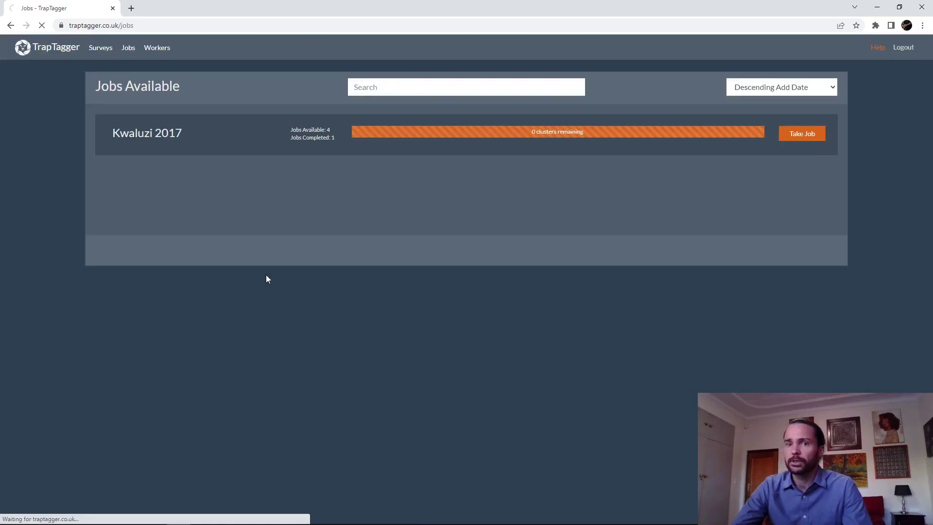